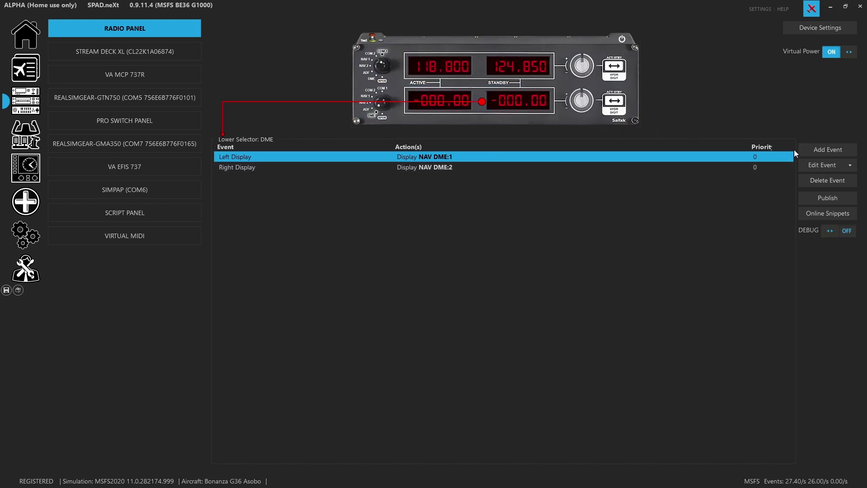
# - Create an outer tuner clockwise event for the lower DME selector and begin adding a Send Simulation-Event action
pyautogui.click(818, 150)
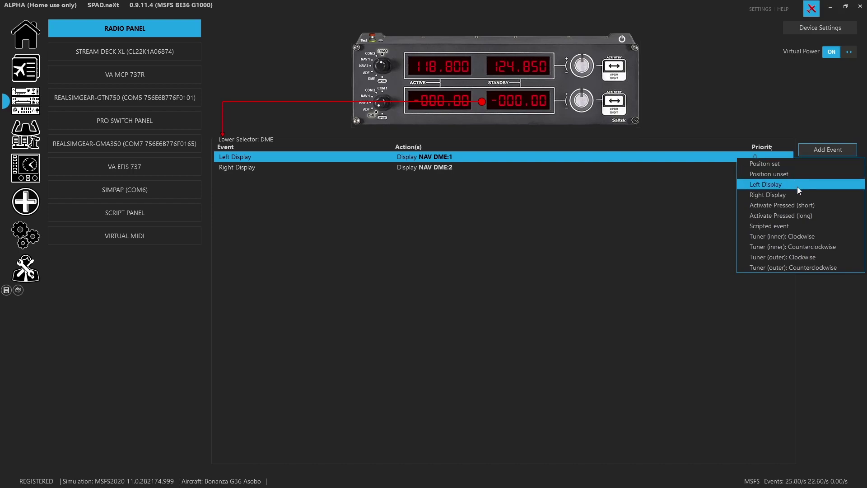
pyautogui.click(775, 257)
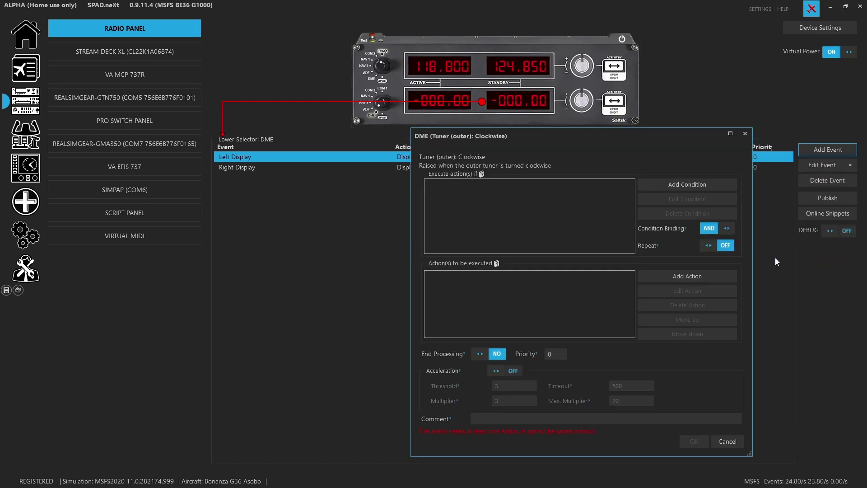
pyautogui.click(668, 277)
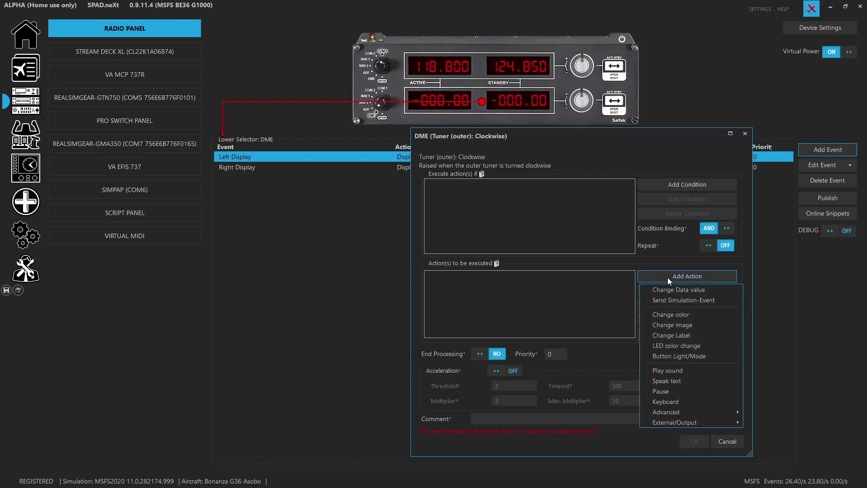
pyautogui.click(667, 299)
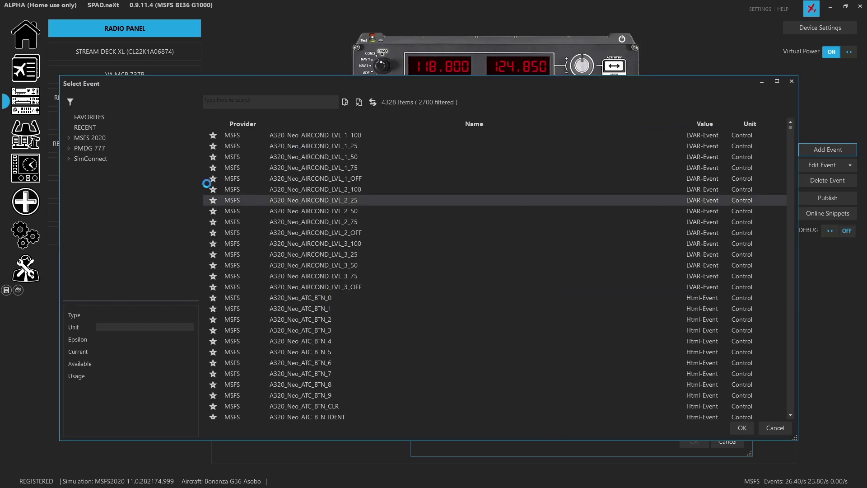
# - Limit the event list to the MSFS 2020 category and filter it by AS1000_PFD_FMS
pyautogui.click(88, 138)
pyautogui.click(69, 138)
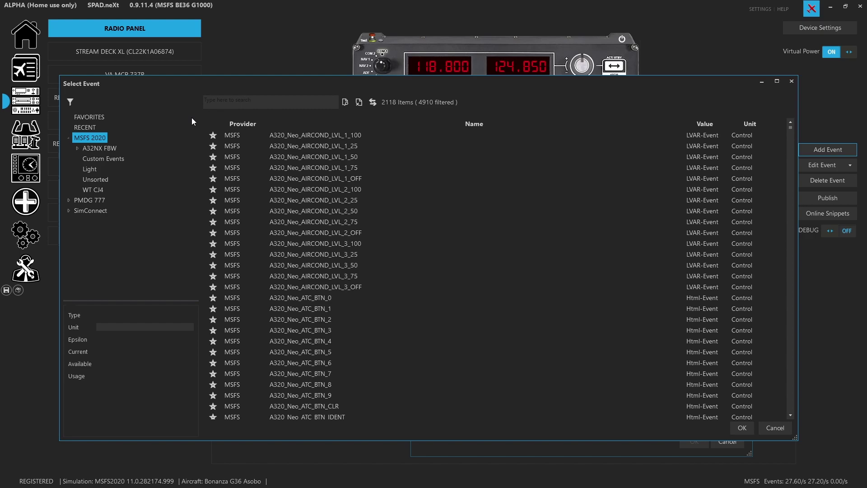
pyautogui.write('AS1000')
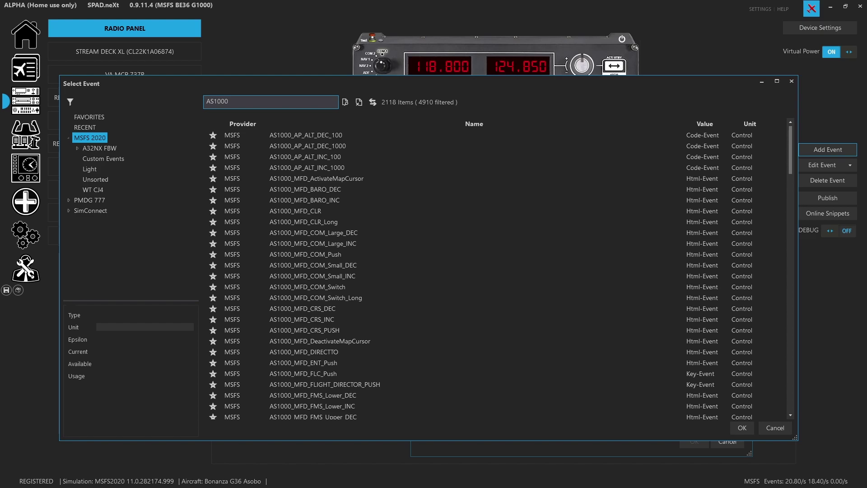
pyautogui.write('_PFD')
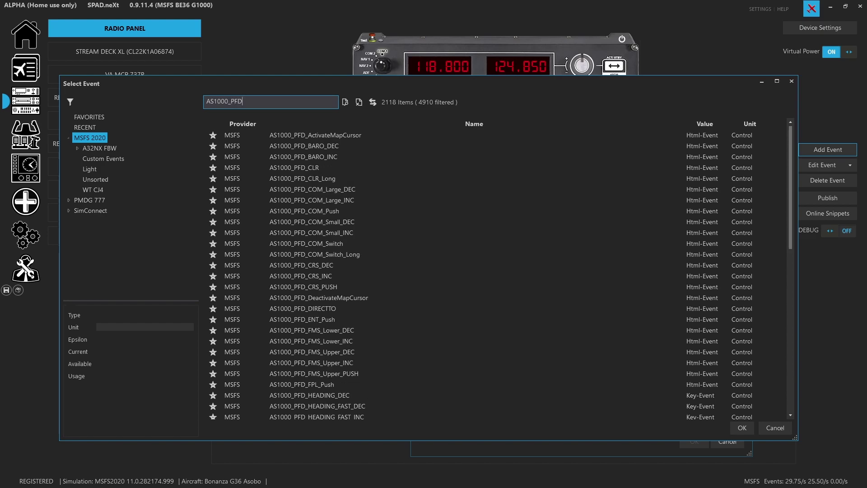
pyautogui.write('_FMS')
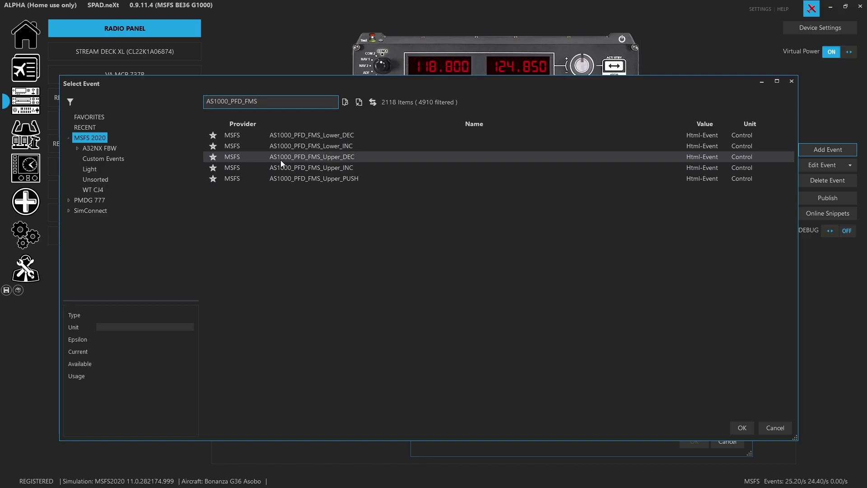
# - Assign the AS1000_PFD_FMS_Lower_INC simulation event to the outer clockwise turn and save the event
pyautogui.click(315, 145)
pyautogui.doubleClick(315, 145)
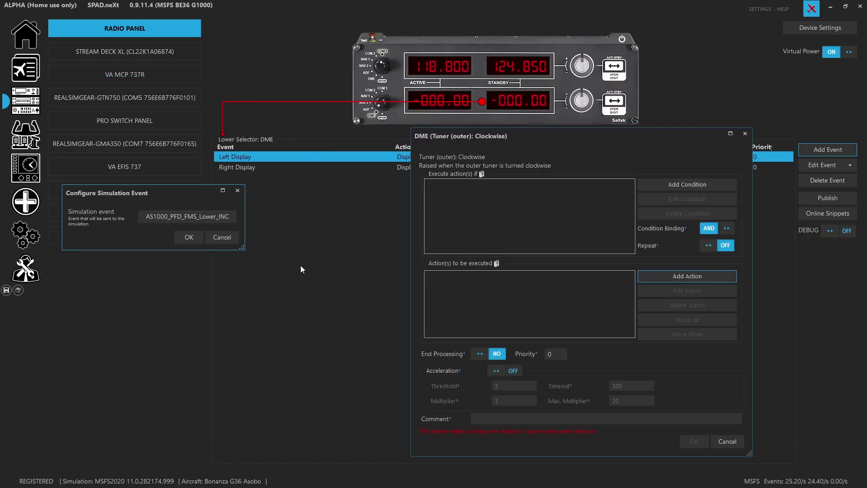
pyautogui.click(109, 291)
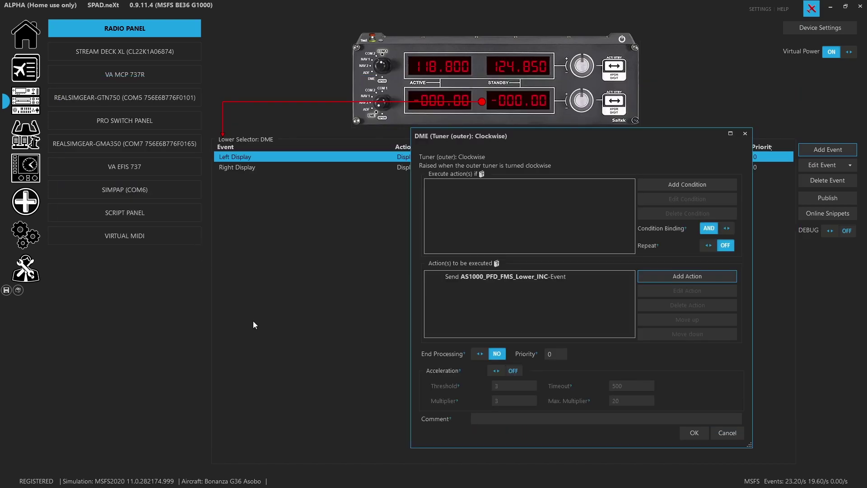
pyautogui.click(694, 433)
# - Add an outer tuner counterclockwise event to the DME selector that sends the simulation event AS1000_PFD_FMS_Lower_DEC
pyautogui.click(830, 150)
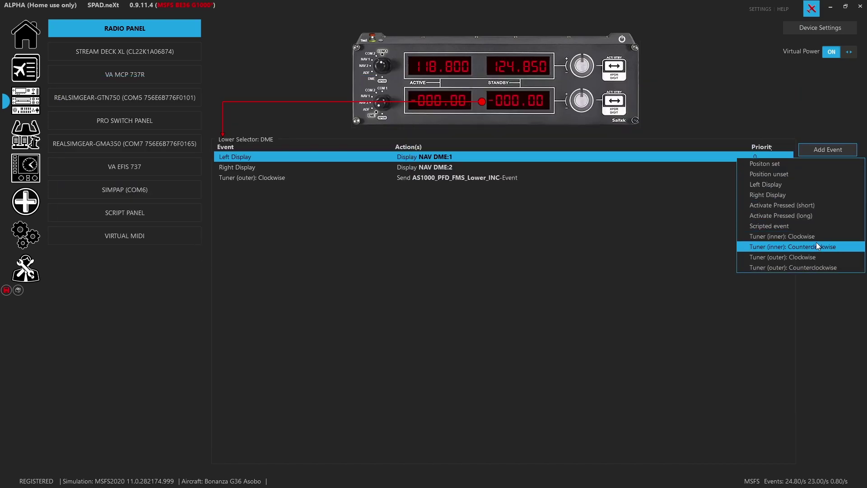
pyautogui.click(811, 268)
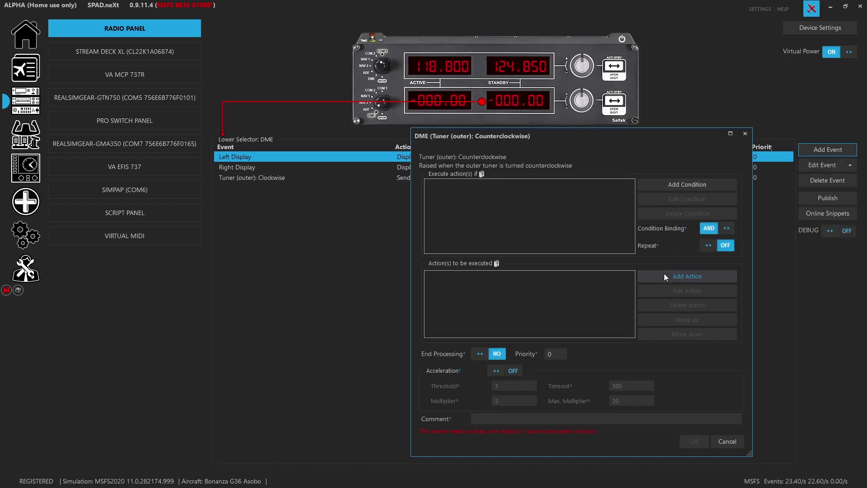
pyautogui.click(665, 276)
pyautogui.click(664, 300)
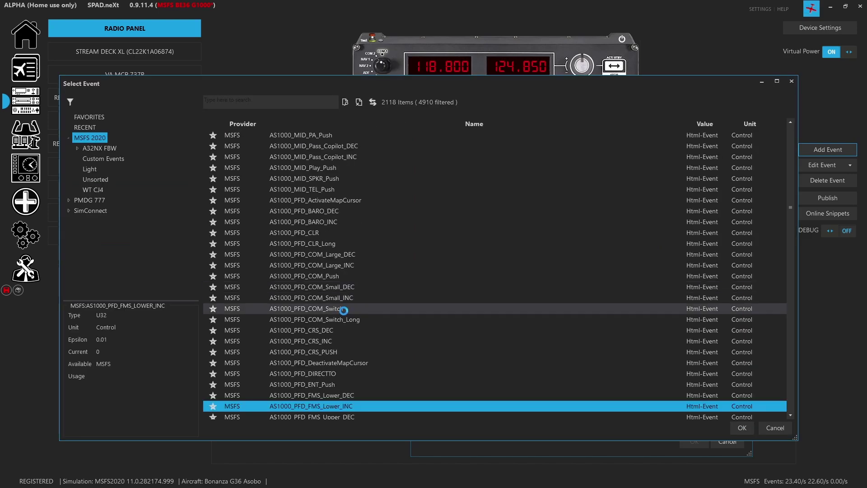
pyautogui.doubleClick(357, 396)
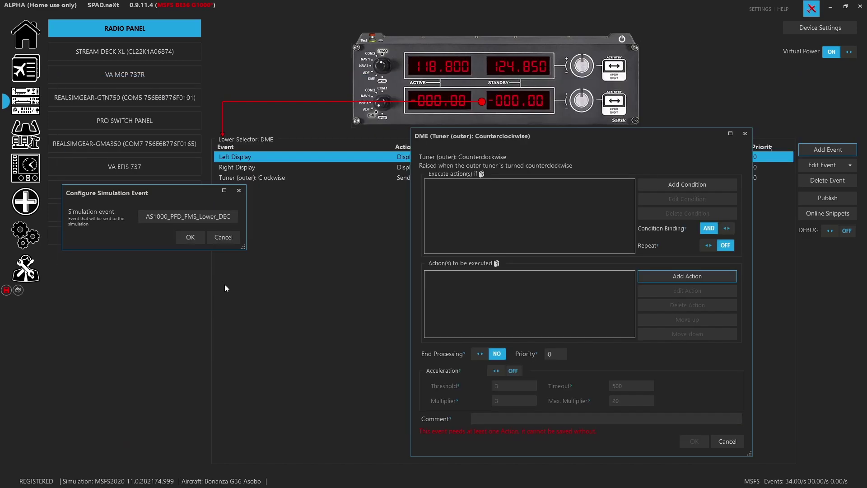
pyautogui.click(190, 237)
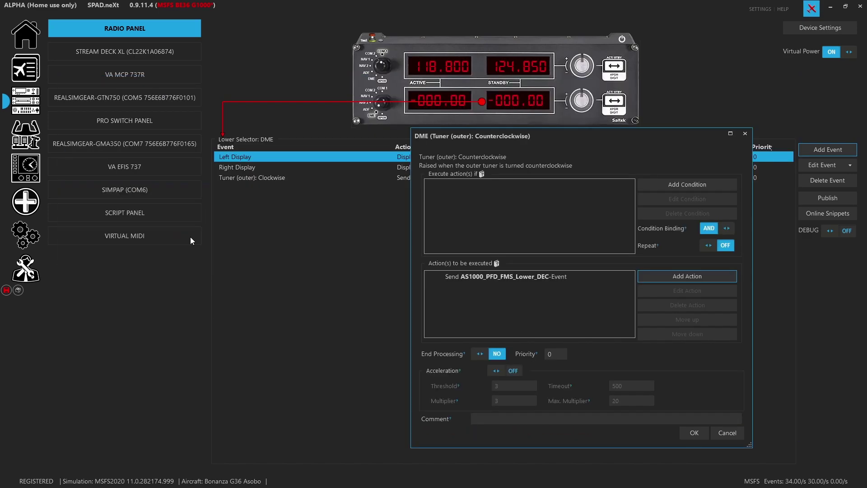
pyautogui.click(691, 434)
# - Add an inner tuner clockwise event to the DME selector that sends the simulation event AS1000_PFD_FMS_Upper_INC
pyautogui.click(818, 151)
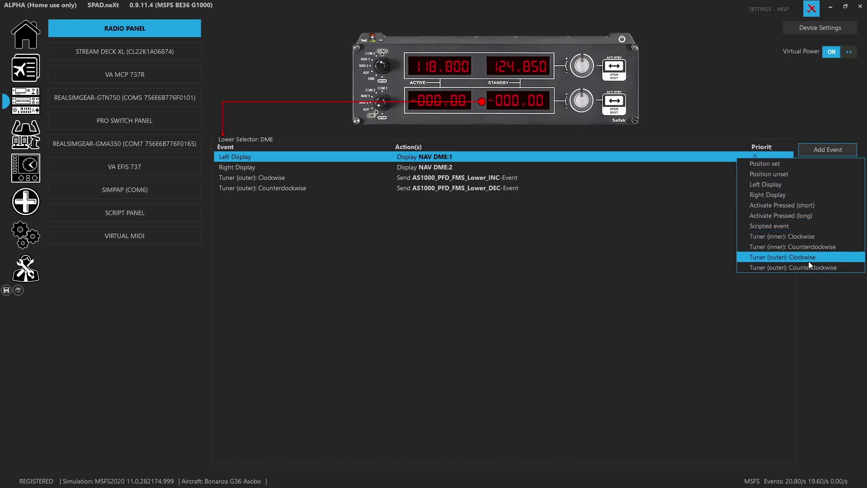
pyautogui.click(806, 236)
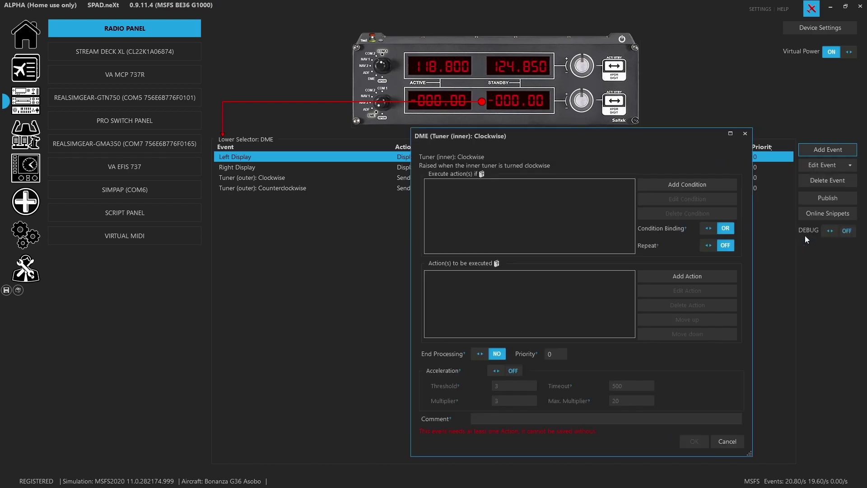
pyautogui.click(670, 275)
pyautogui.click(672, 298)
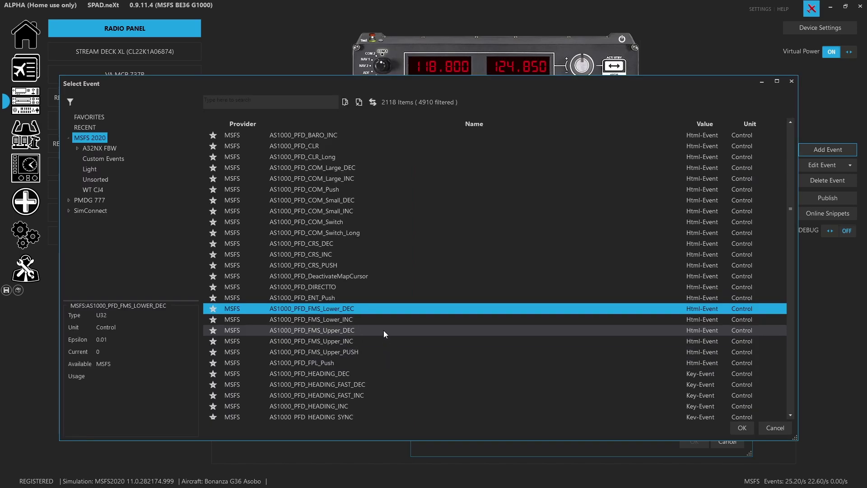
pyautogui.click(380, 341)
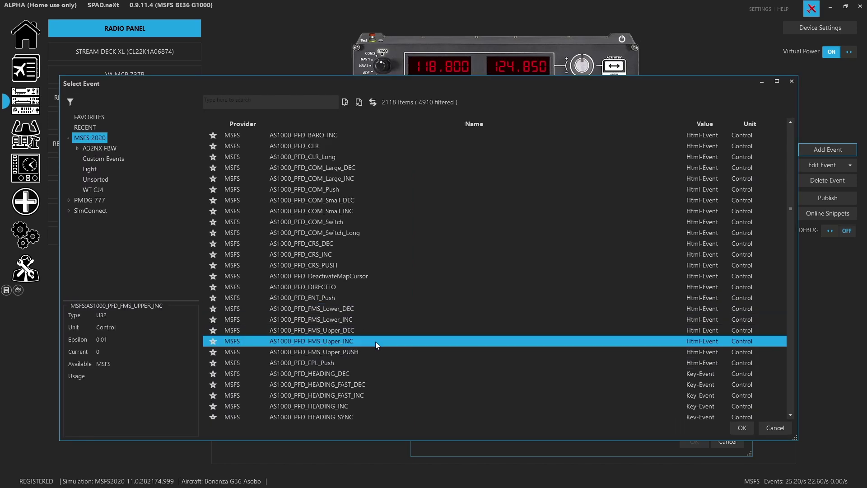
pyautogui.doubleClick(376, 341)
pyautogui.click(189, 238)
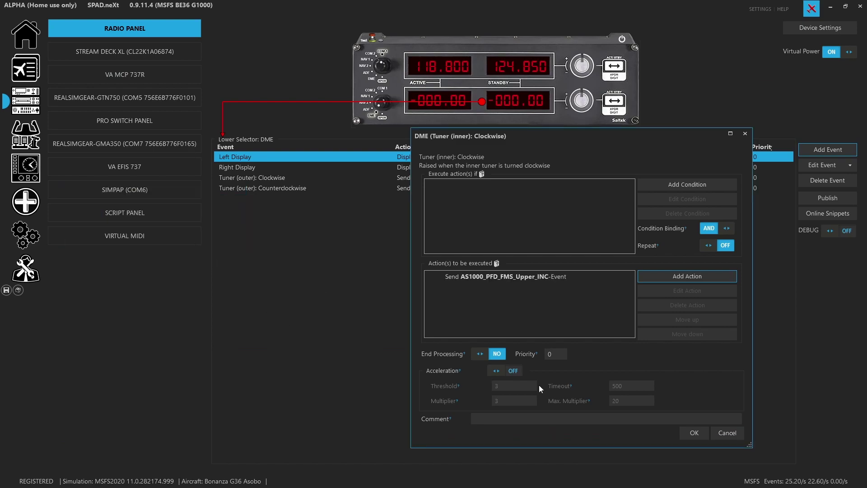
pyautogui.click(695, 440)
# - Add an inner tuner counterclockwise event to the DME selector that sends the simulation event AS1000_PFD_FMS_Upper_DEC
pyautogui.click(828, 149)
pyautogui.click(798, 247)
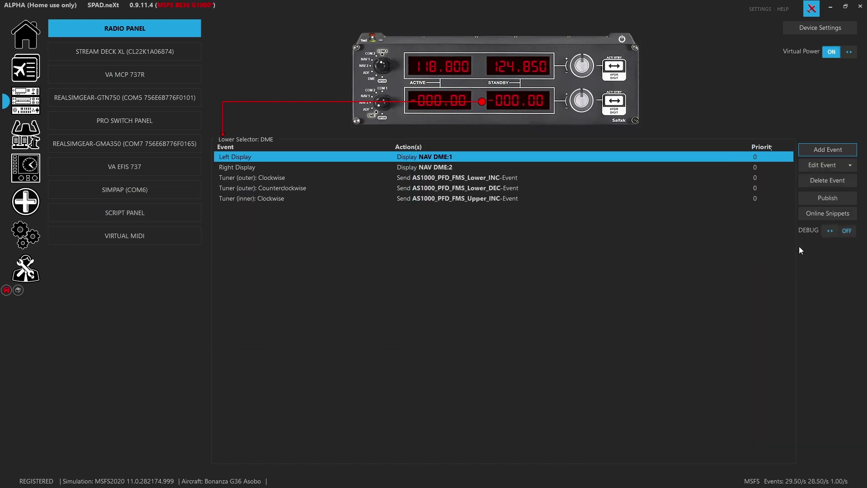
pyautogui.click(667, 278)
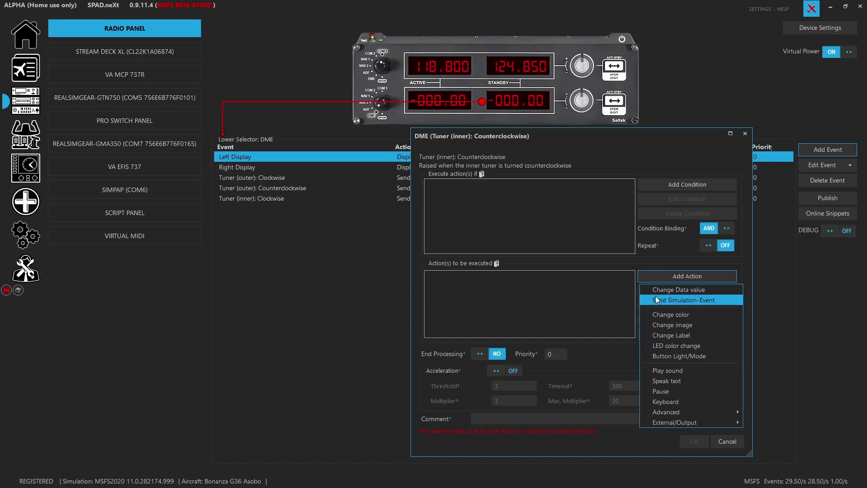
pyautogui.click(656, 298)
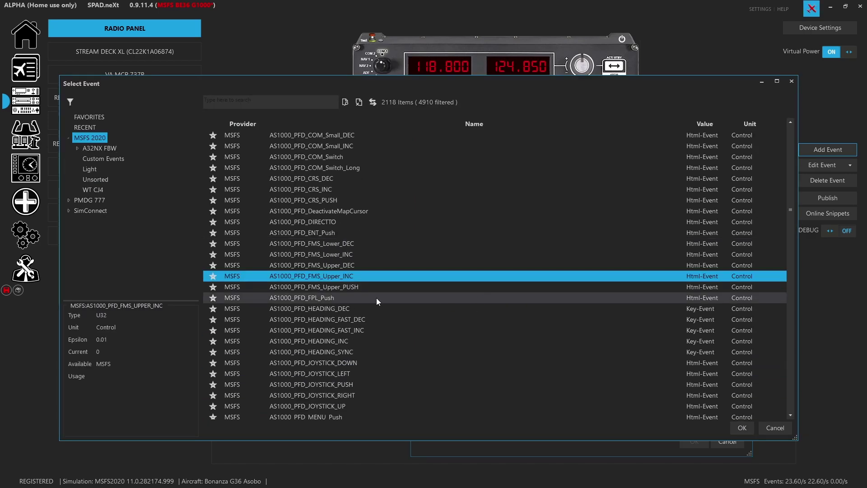
pyautogui.scroll(-1, 352, 262)
pyautogui.click(352, 262)
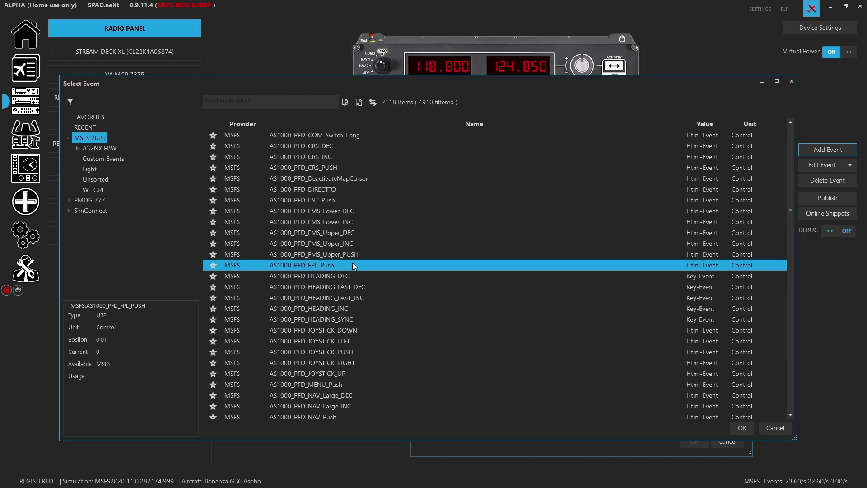
pyautogui.doubleClick(357, 235)
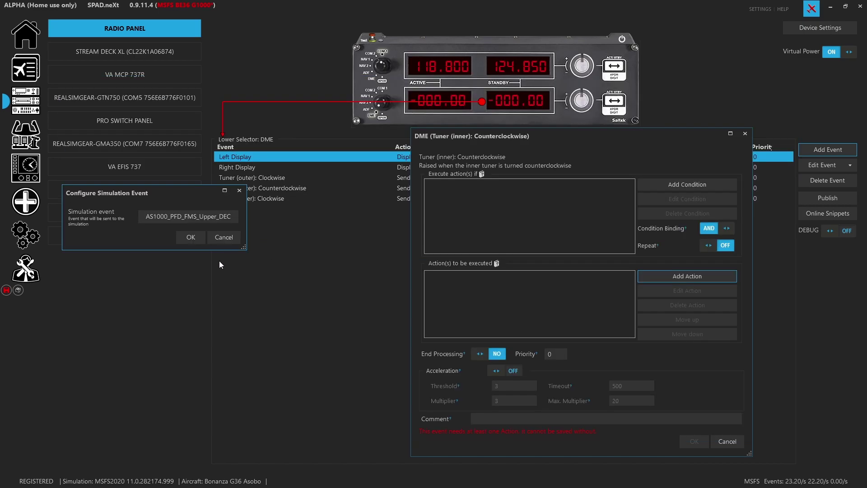
pyautogui.click(195, 241)
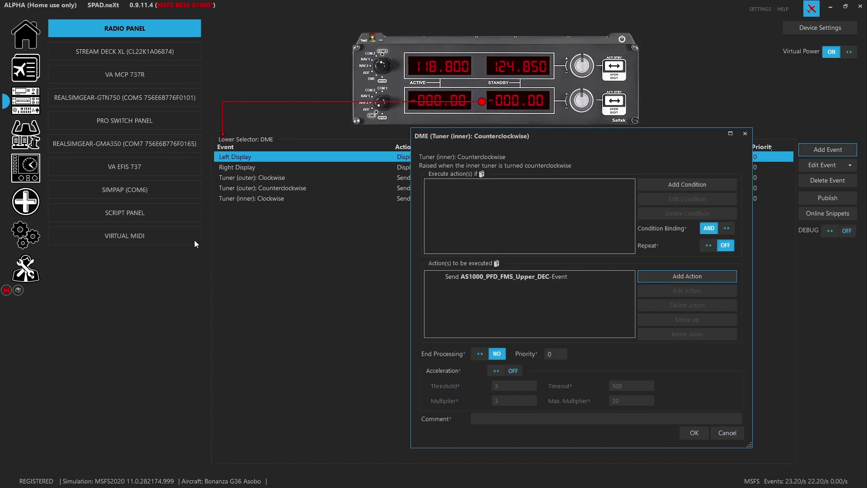
pyautogui.click(694, 429)
# - Add an Activate Pressed (long) event to the DME selector that sends the simulation event AS1000_PFD_FMS_Upper_PUSH
pyautogui.click(827, 150)
pyautogui.click(787, 215)
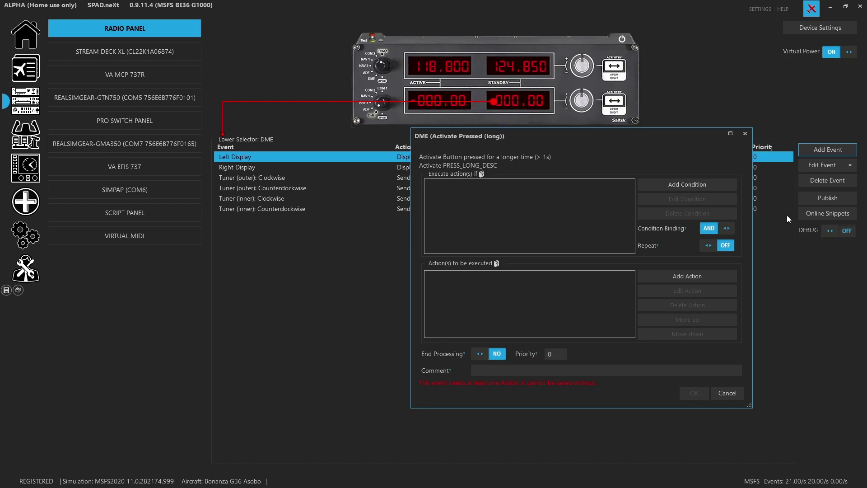
pyautogui.click(687, 275)
pyautogui.click(684, 301)
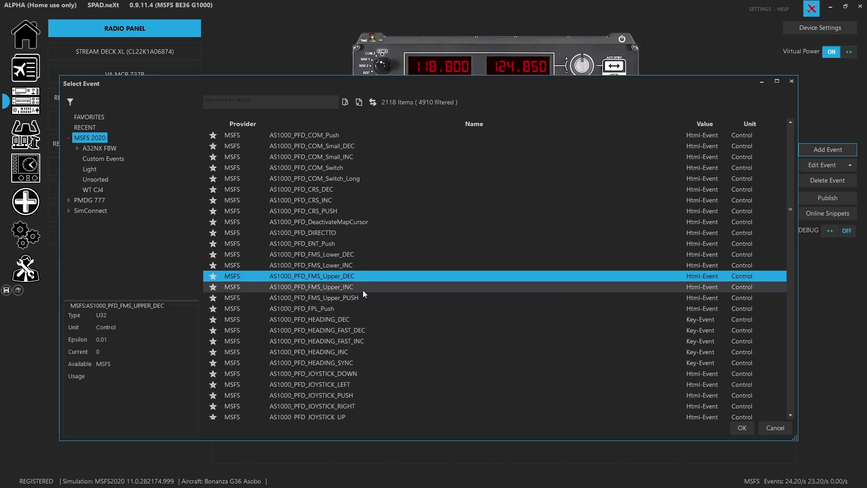
pyautogui.click(357, 297)
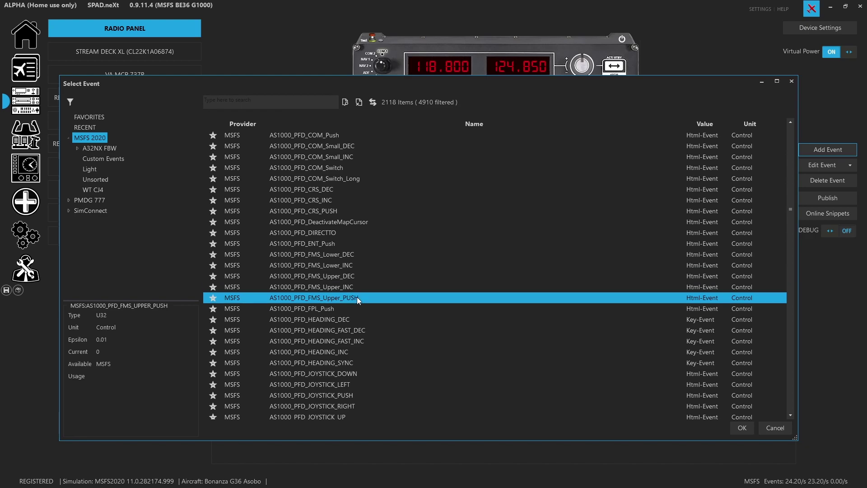
pyautogui.doubleClick(356, 296)
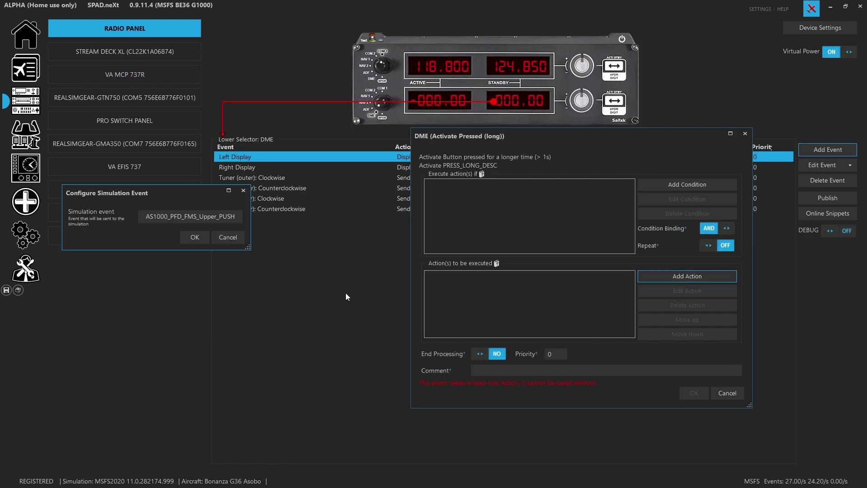
pyautogui.click(194, 237)
pyautogui.click(694, 392)
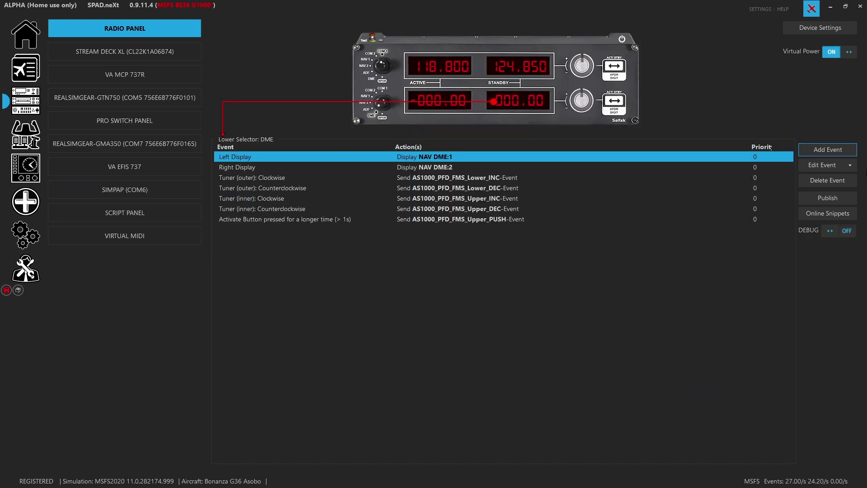
# - Add an Activate Pressed (short) event to the DME selector that sends the simulation event AS1000_PFD_ENT_Push, and save the profile
pyautogui.click(822, 149)
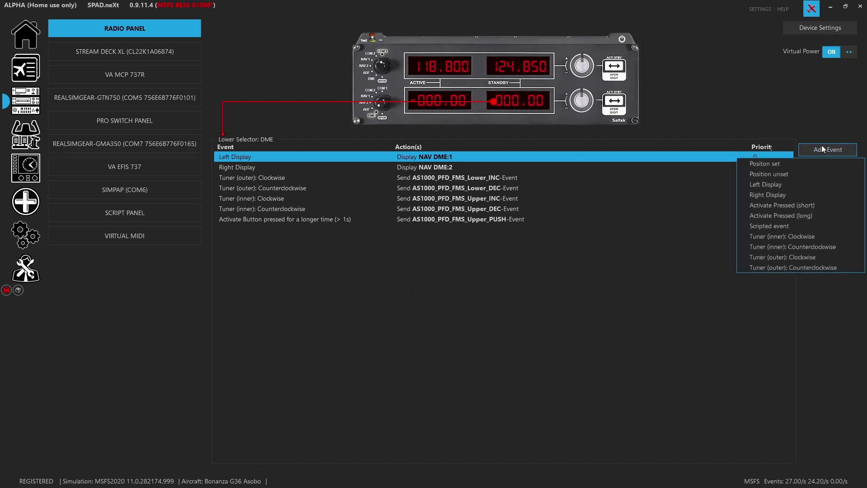
pyautogui.click(825, 202)
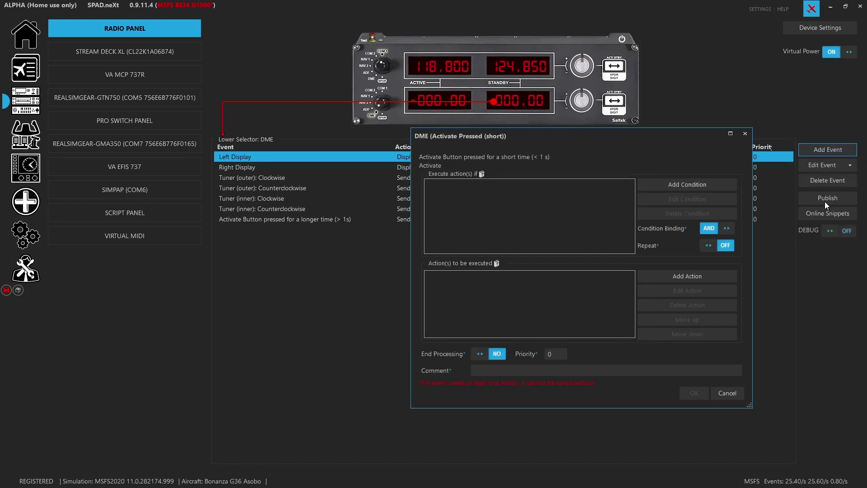
pyautogui.click(693, 271)
pyautogui.click(682, 298)
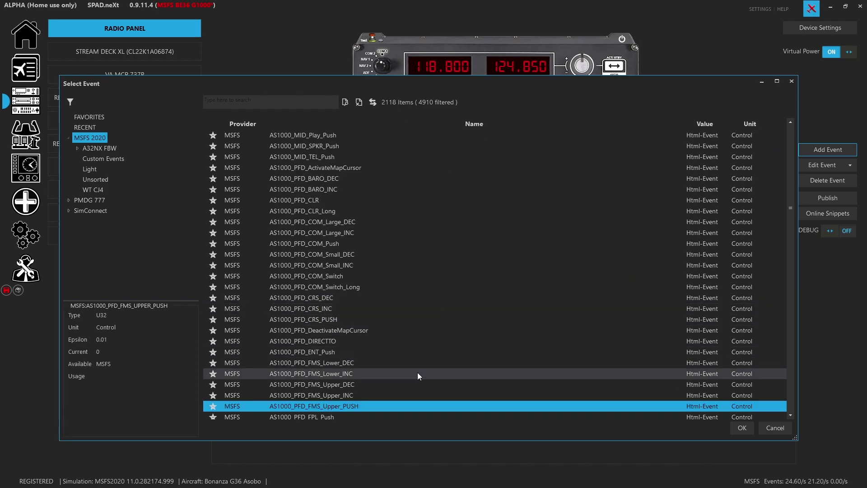
pyautogui.click(387, 353)
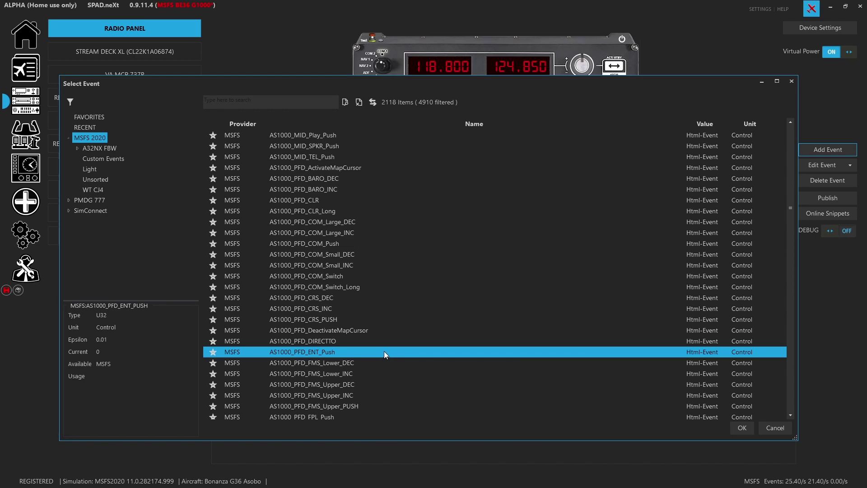
pyautogui.doubleClick(383, 351)
pyautogui.click(691, 387)
pyautogui.hotkey('ctrl', 's')
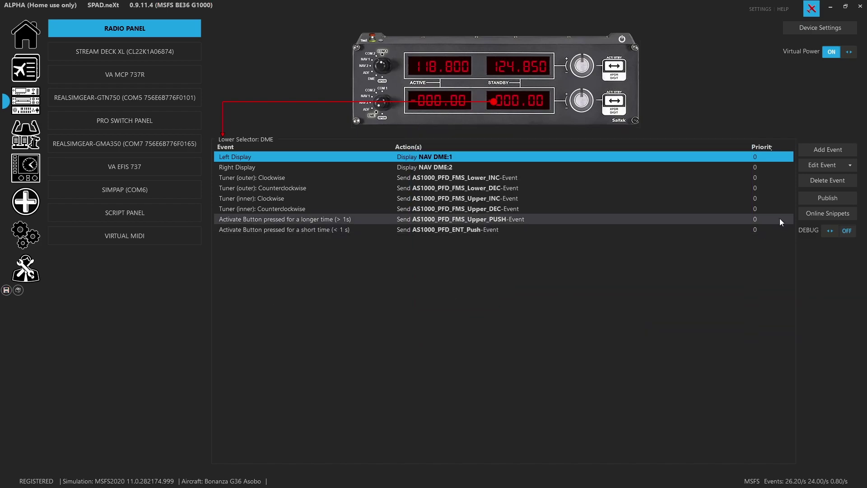
# - Publish the complete device as a snippet named MSFS WT G1000 NXi Radio Panel FMS PFD, described as controlling the PFD's FMS knob, for all aircraft
pyautogui.click(832, 198)
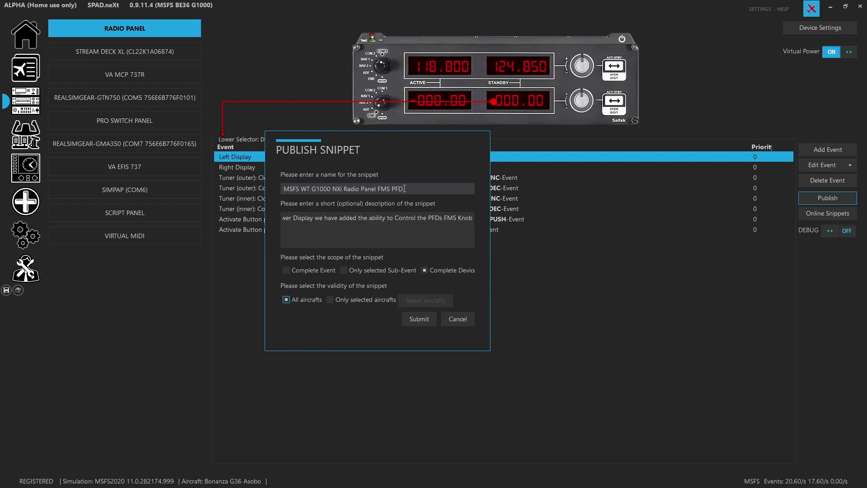
pyautogui.click(424, 322)
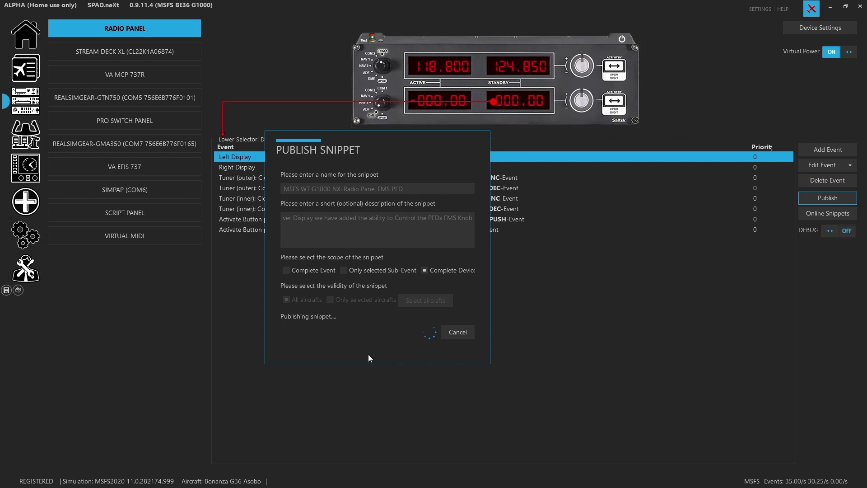
pyautogui.click(434, 333)
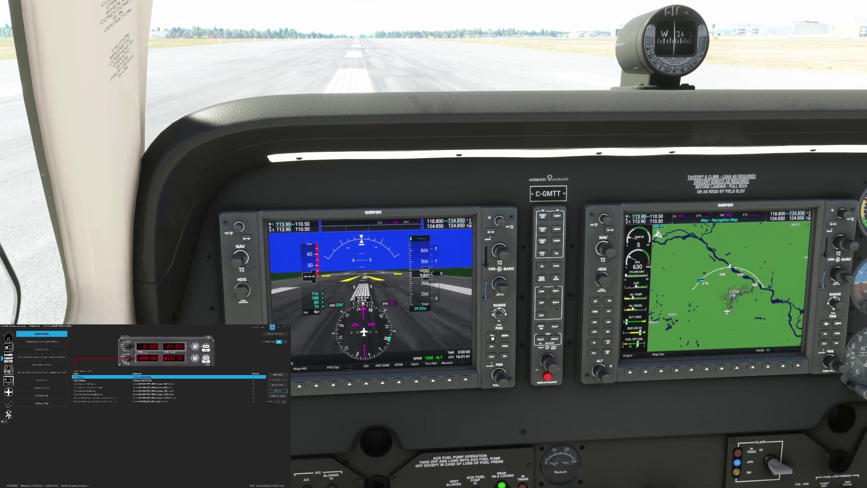
# - In Microsoft Flight Simulator, open Direct-To on the G1000 PFD, choose Ottawa/Carp with the mapped FMS knobs and activate the direct route
pyautogui.click(493, 336)
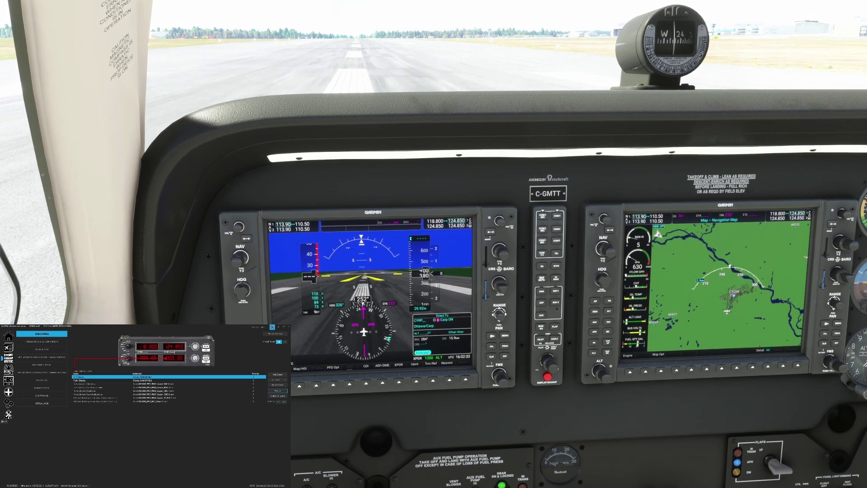
pyautogui.press('Return')
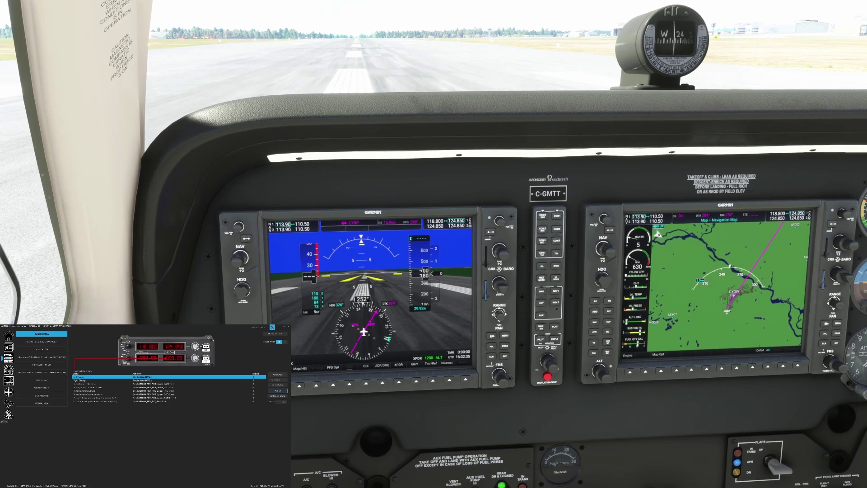